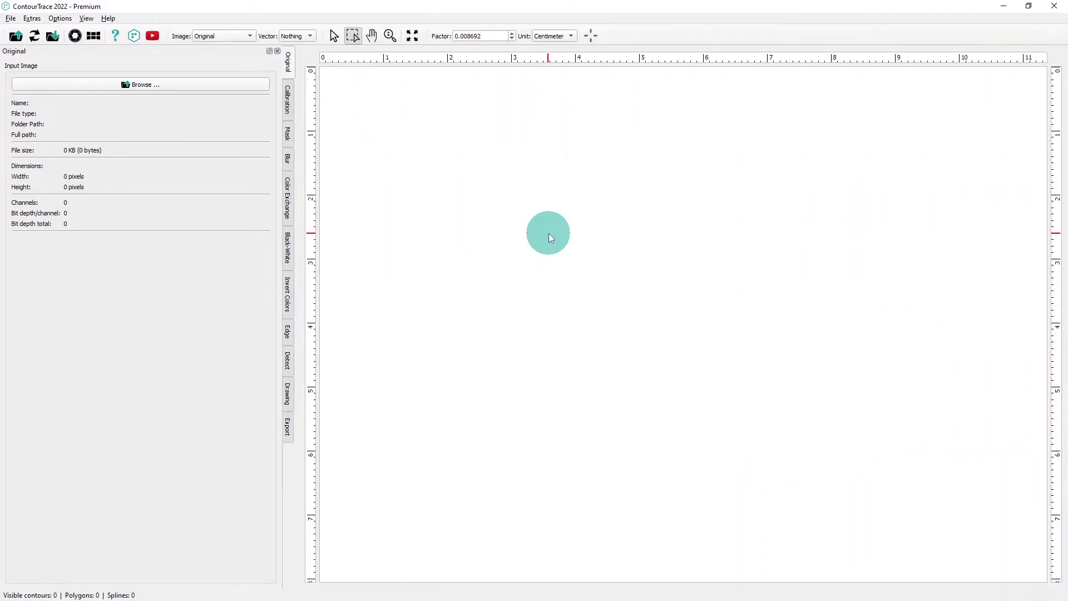
# Load the hand-drawn sketch Logo_CT_V2.jpg from the Desktop and show the Blur settings.
pyautogui.click(15, 36)
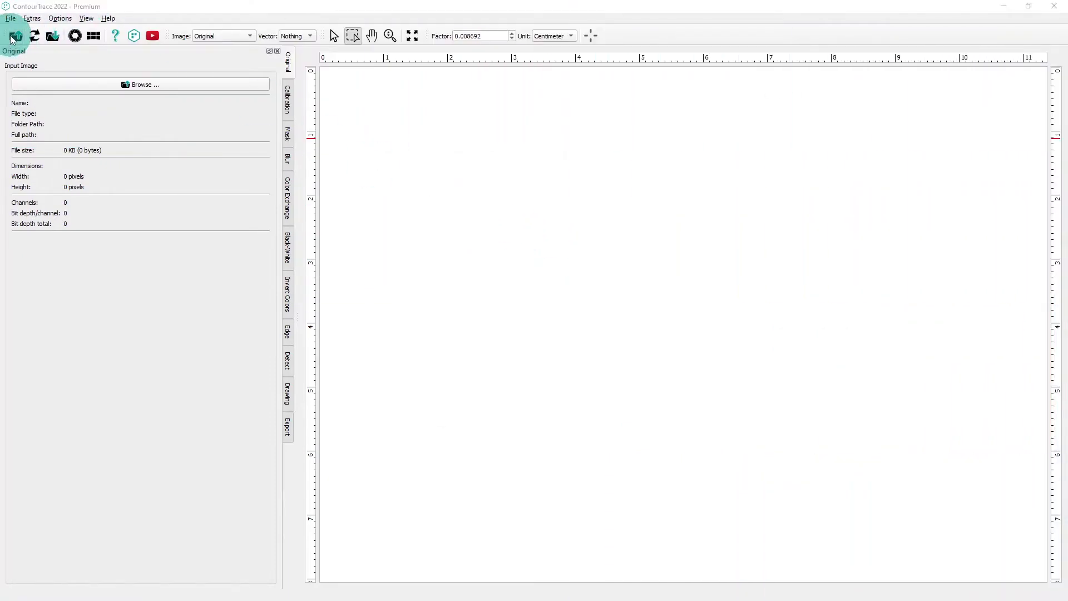
pyautogui.doubleClick(449, 140)
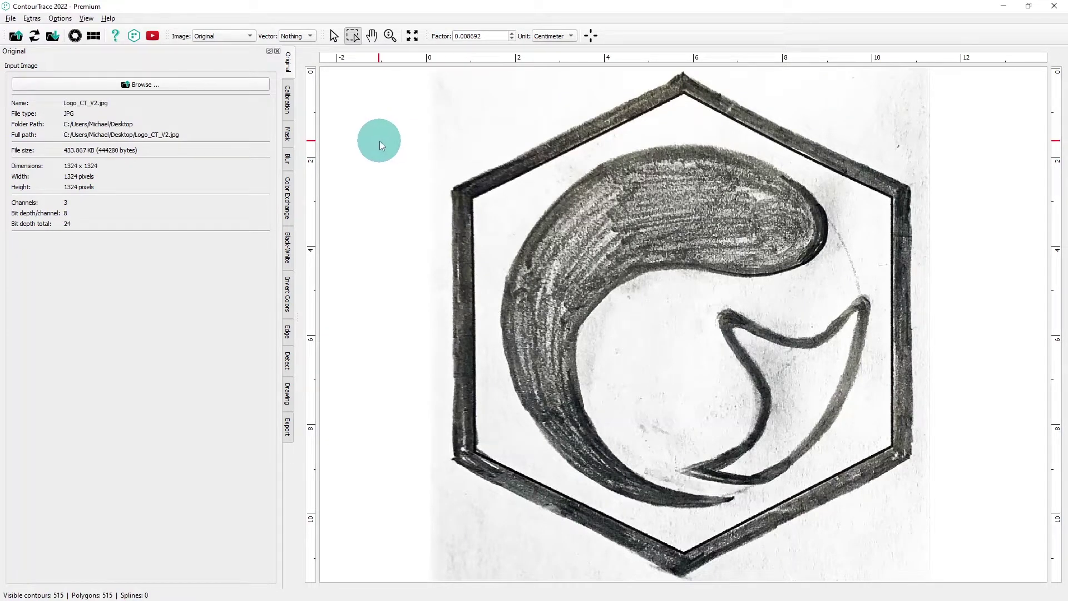
pyautogui.click(288, 159)
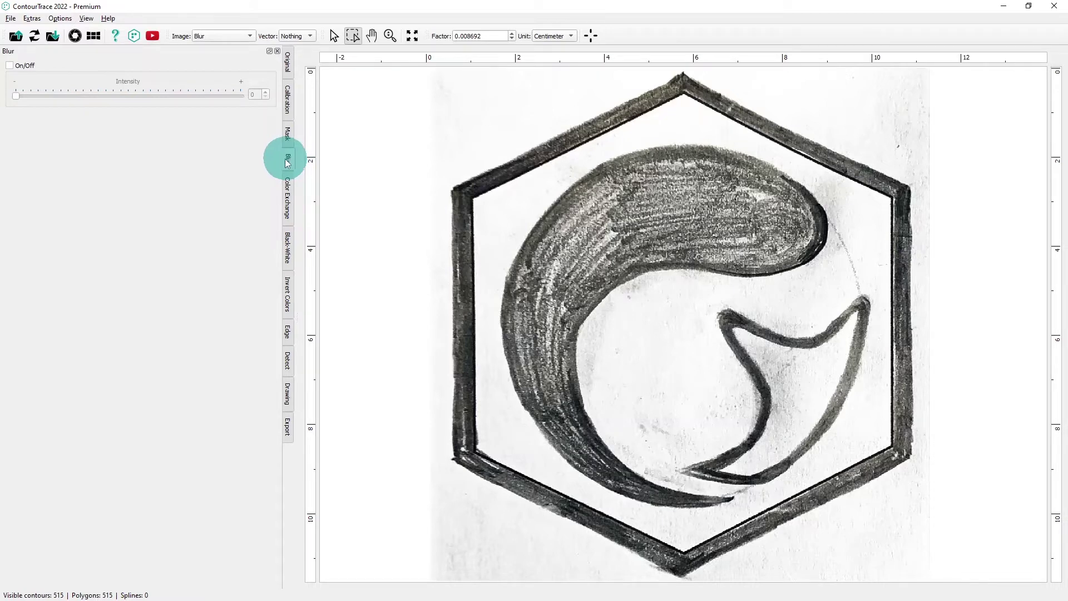
# Turn on Gaussian blur at intensity 8, reducing the visible contours to 1.
pyautogui.click(10, 65)
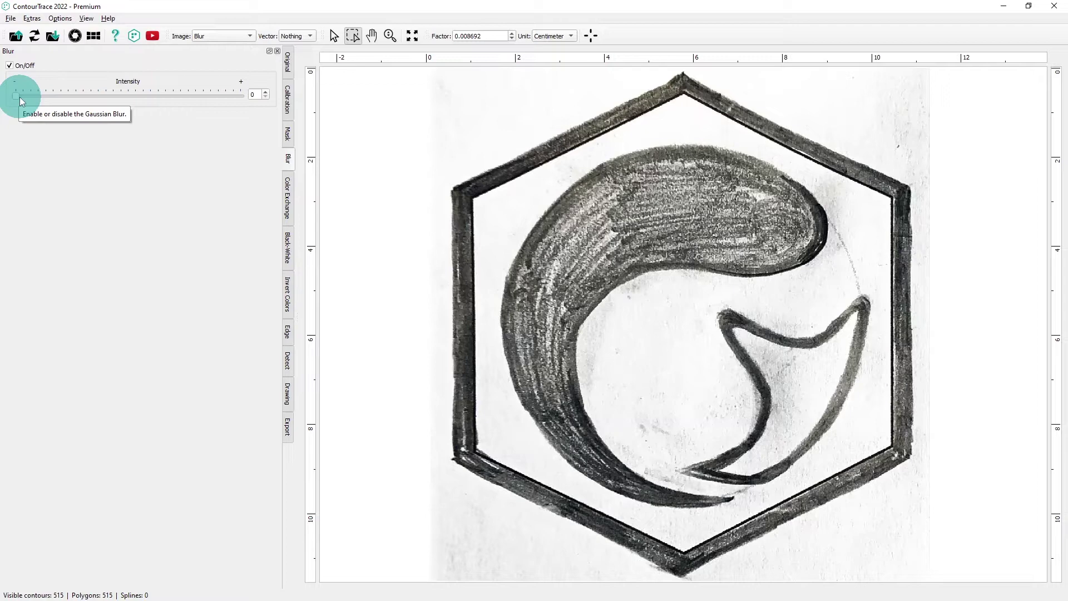
pyautogui.moveTo(20, 97); pyautogui.dragTo(76, 97)
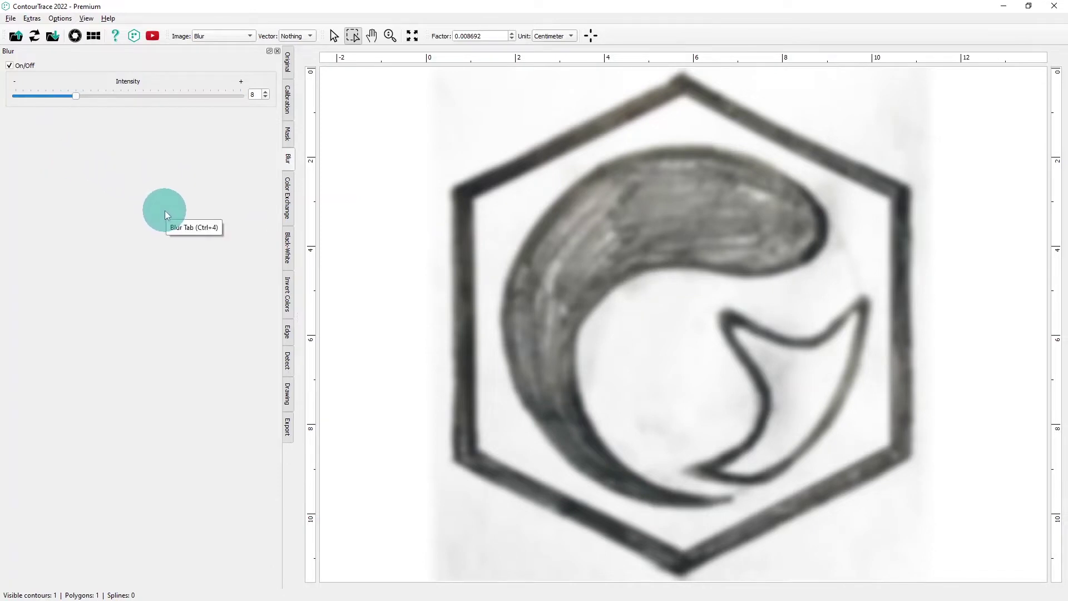
pyautogui.click(286, 240)
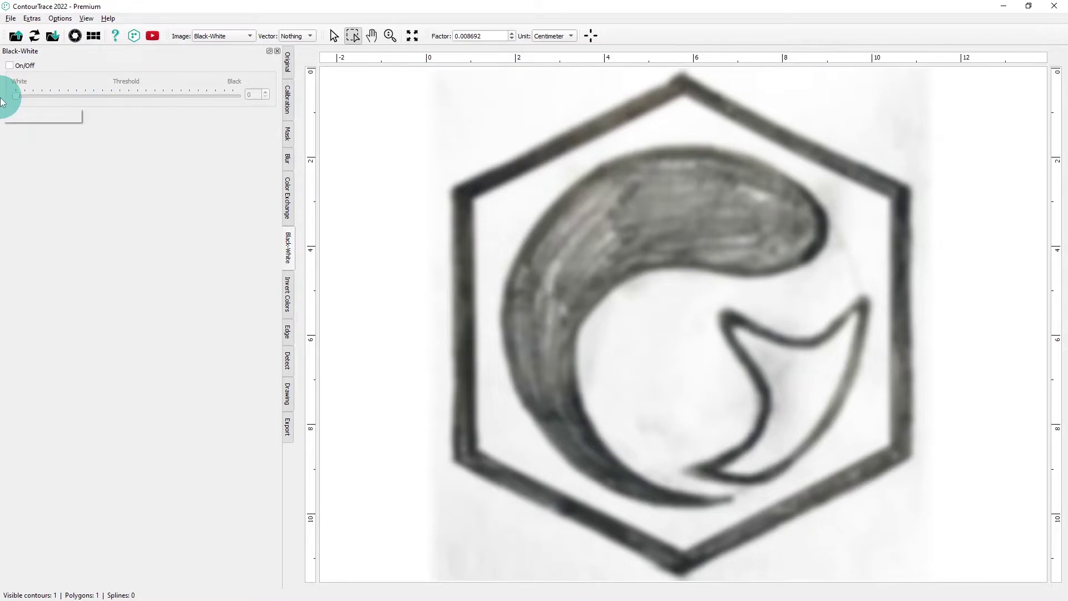
# Turn on Black-White at threshold 193 so the logo is solid black with 7 contours.
pyautogui.click(9, 65)
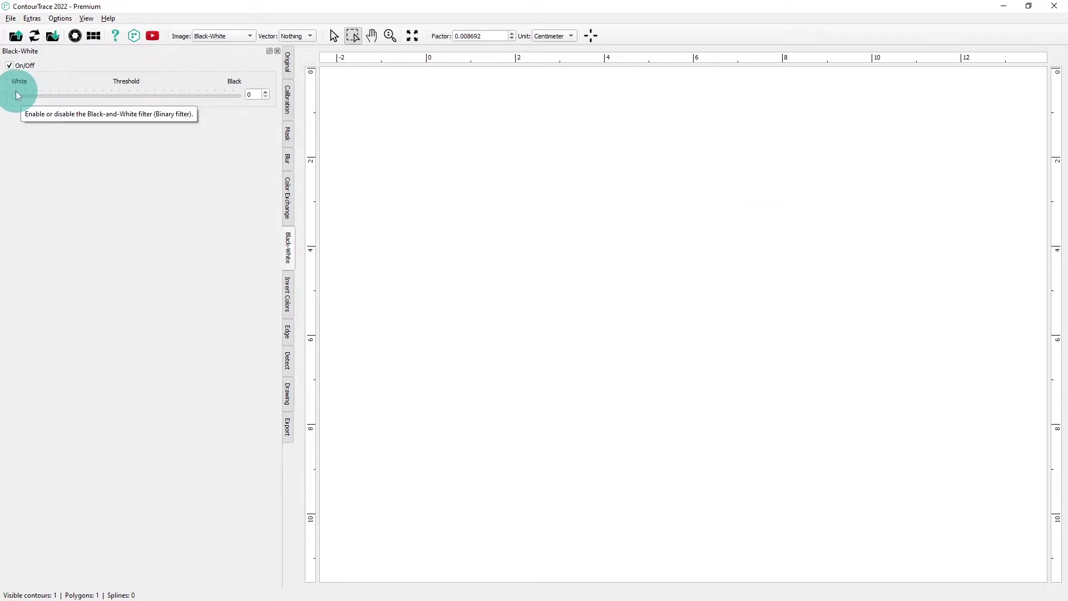
pyautogui.moveTo(15, 95); pyautogui.dragTo(184, 96)
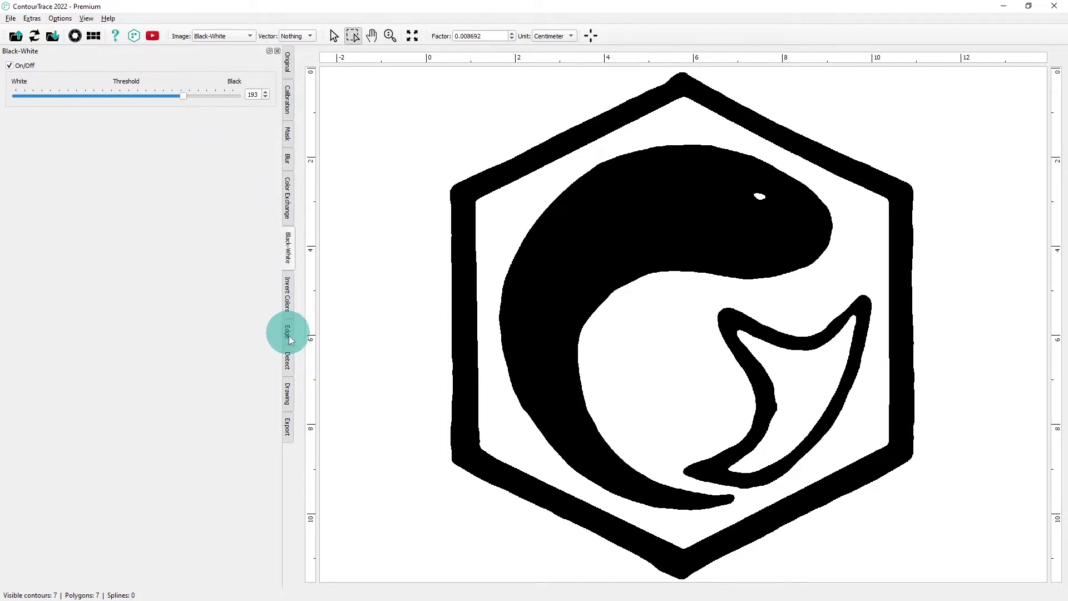
pyautogui.click(288, 360)
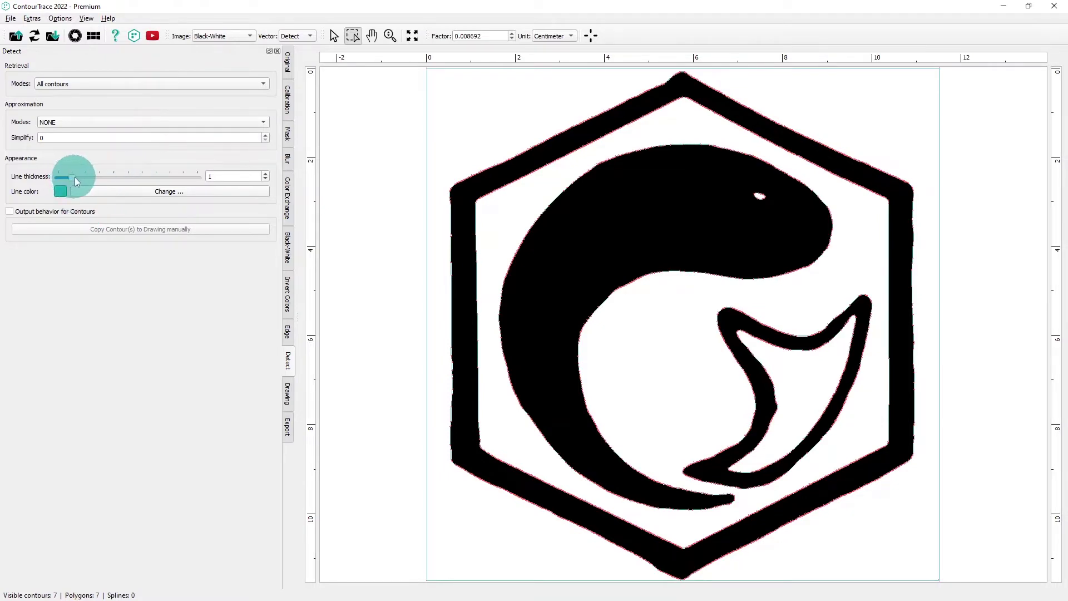
# Thicken the contour lines, switch approximation to KCOS, and set Simplify to 3.
pyautogui.moveTo(75, 177); pyautogui.dragTo(138, 180)
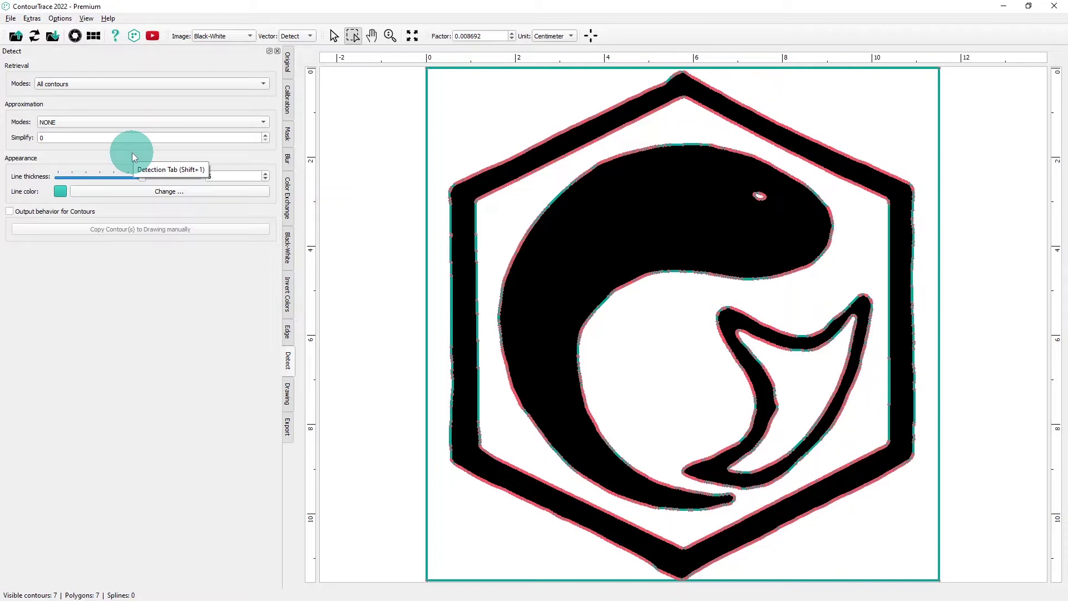
pyautogui.click(88, 127)
pyautogui.click(78, 150)
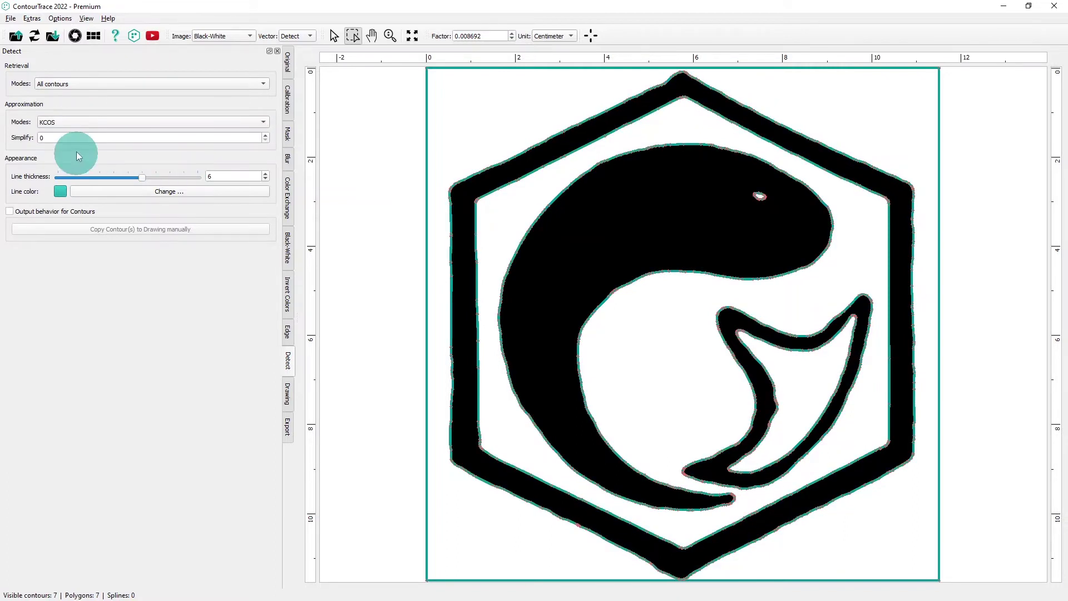
pyautogui.click(265, 135)
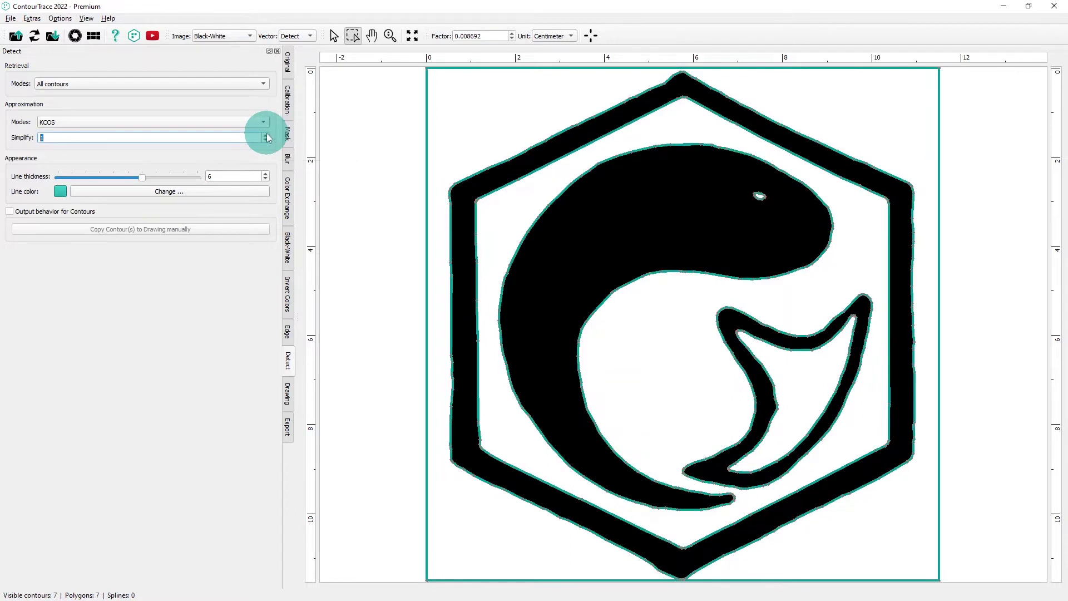
pyautogui.click(266, 135)
pyautogui.click(266, 136)
pyautogui.click(266, 135)
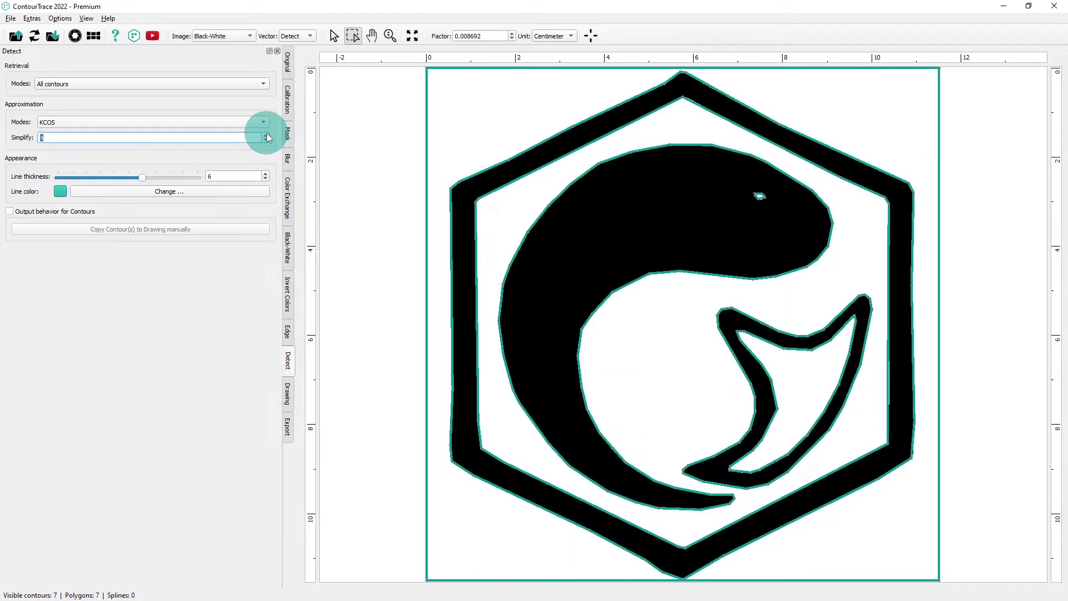
pyautogui.click(266, 140)
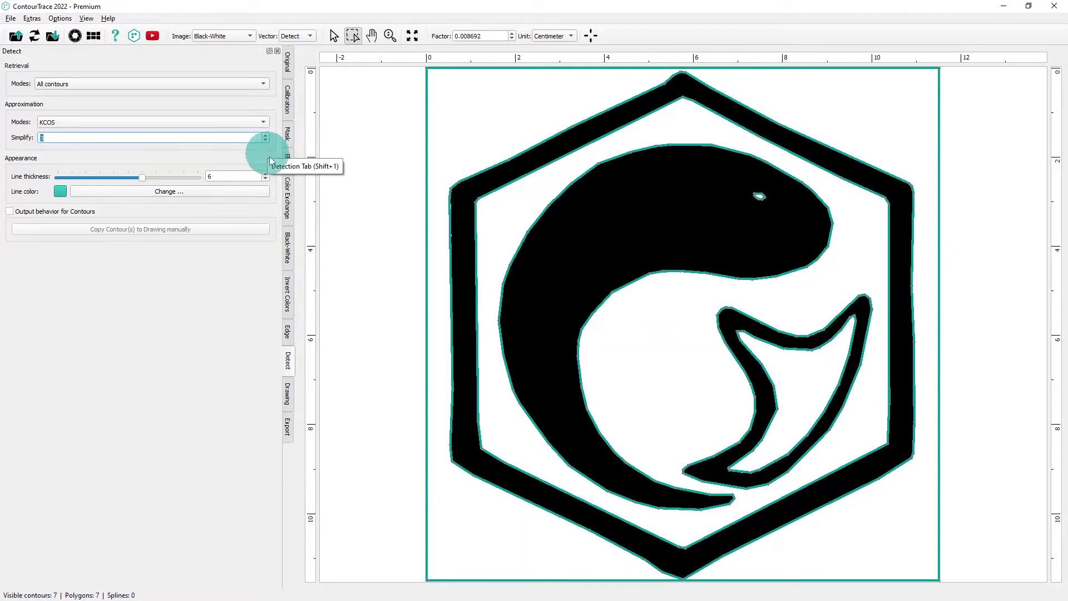
# Show contours 0–6 as drawing paths over the Original sketch image.
pyautogui.click(287, 394)
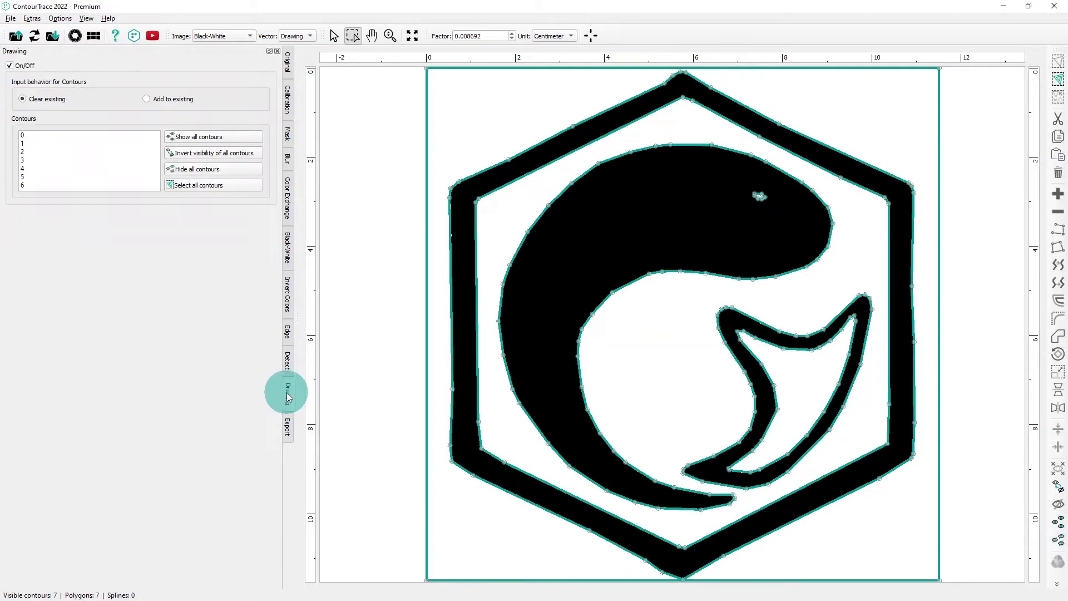
pyautogui.click(222, 35)
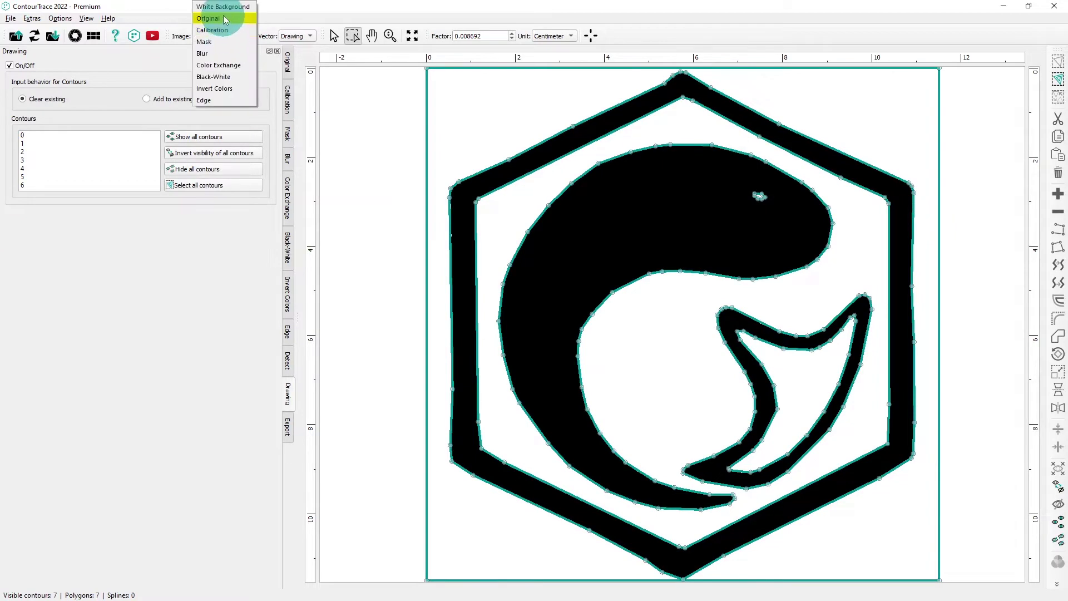
pyautogui.click(225, 19)
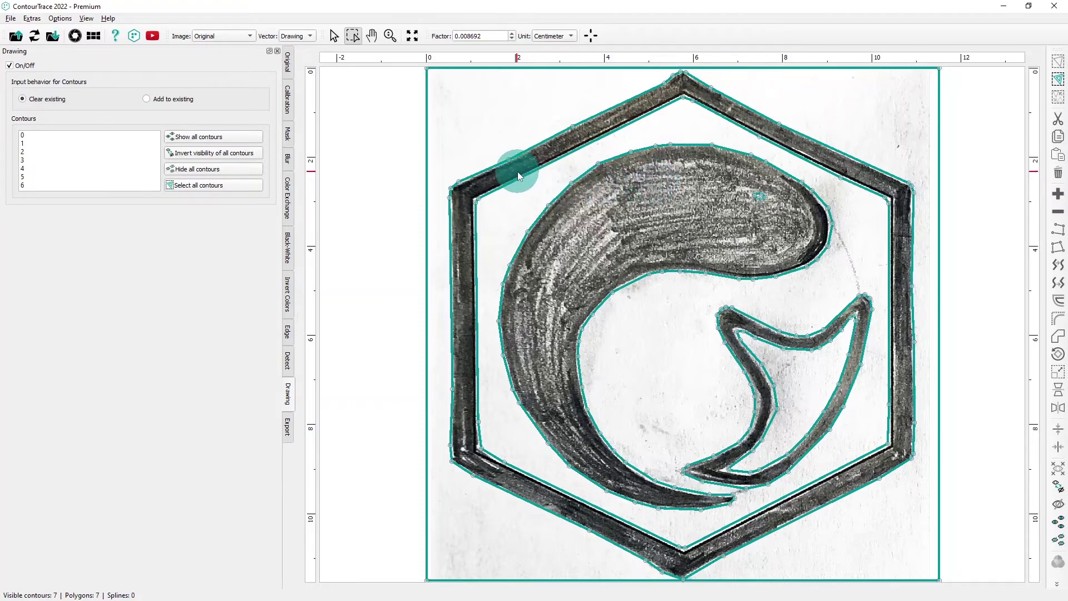
# Box-select the rectangular image-border contour and delete it.
pyautogui.scroll(1, 517, 171)
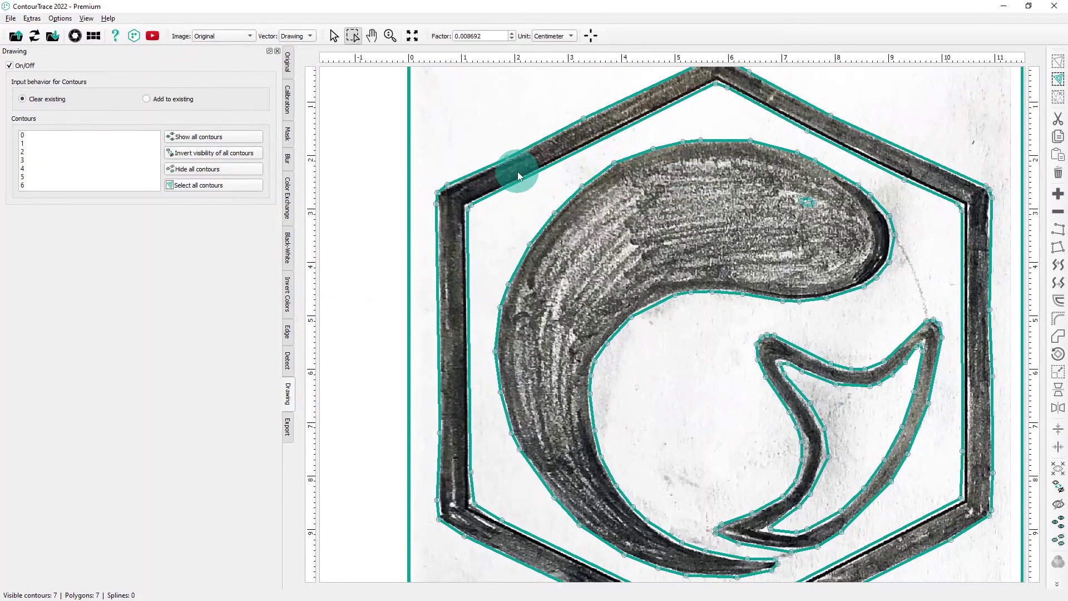
pyautogui.scroll(-3, 518, 171)
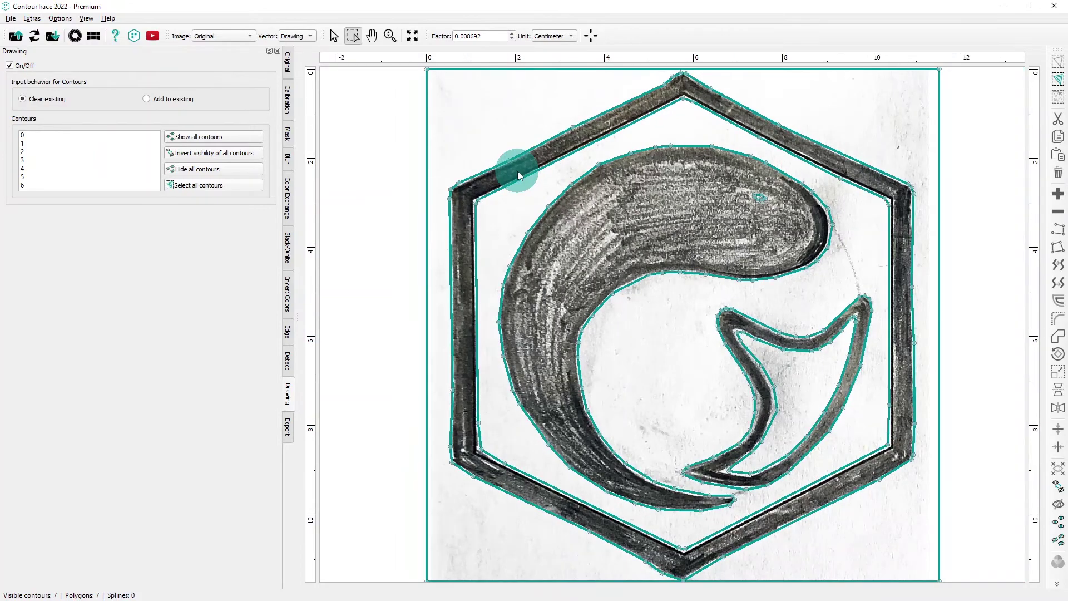
pyautogui.scroll(4, 431, 111)
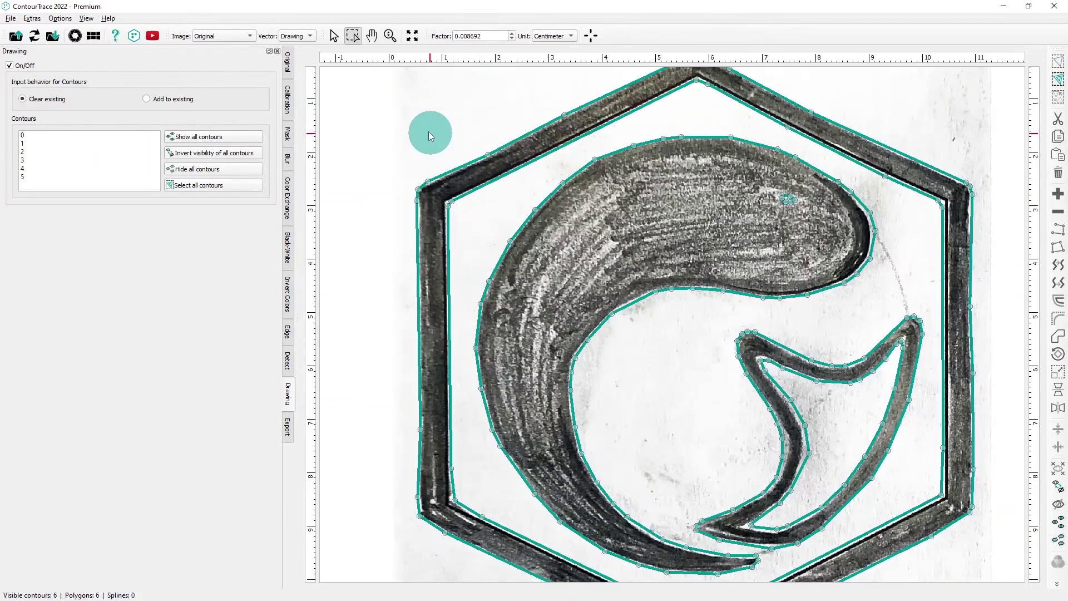
pyautogui.scroll(-3, 428, 131)
pyautogui.moveTo(609, 78); pyautogui.dragTo(465, 135)
pyautogui.press('Delete')
# Zoom to fit so the remaining six logo contours fill the view.
pyautogui.moveTo(402, 222); pyautogui.dragTo(434, 370)
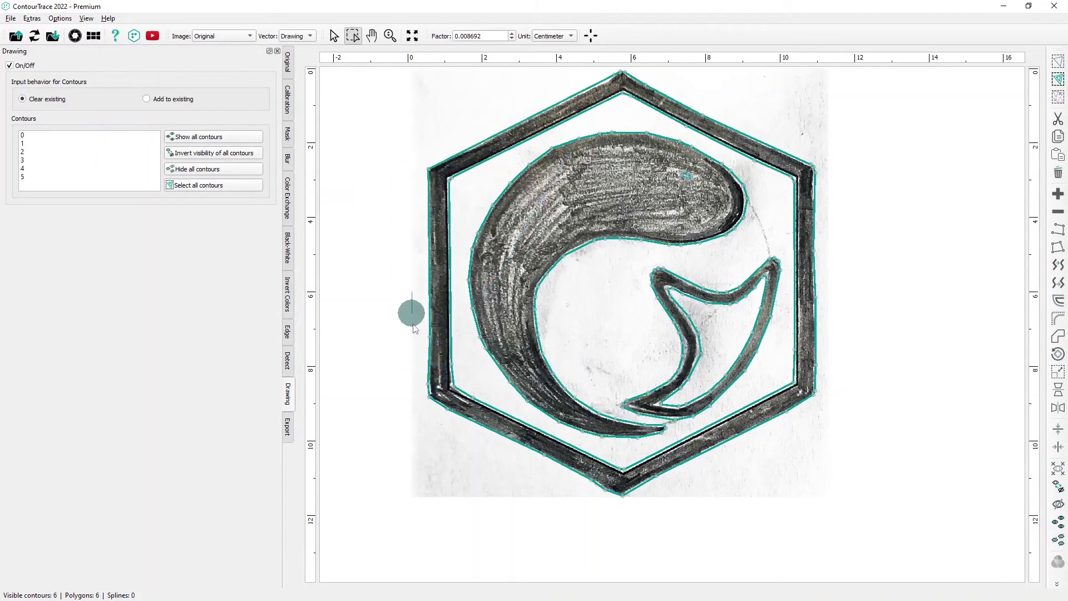
pyautogui.moveTo(662, 485); pyautogui.dragTo(716, 440)
pyautogui.moveTo(852, 216); pyautogui.dragTo(815, 267)
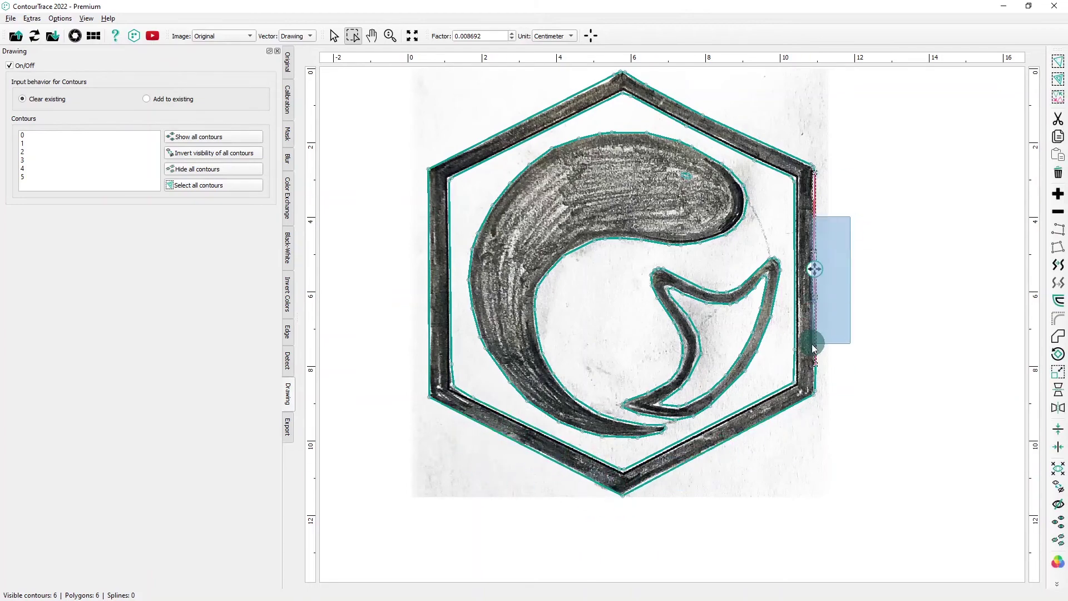
pyautogui.scroll(5, 612, 78)
pyautogui.scroll(-5, 458, 298)
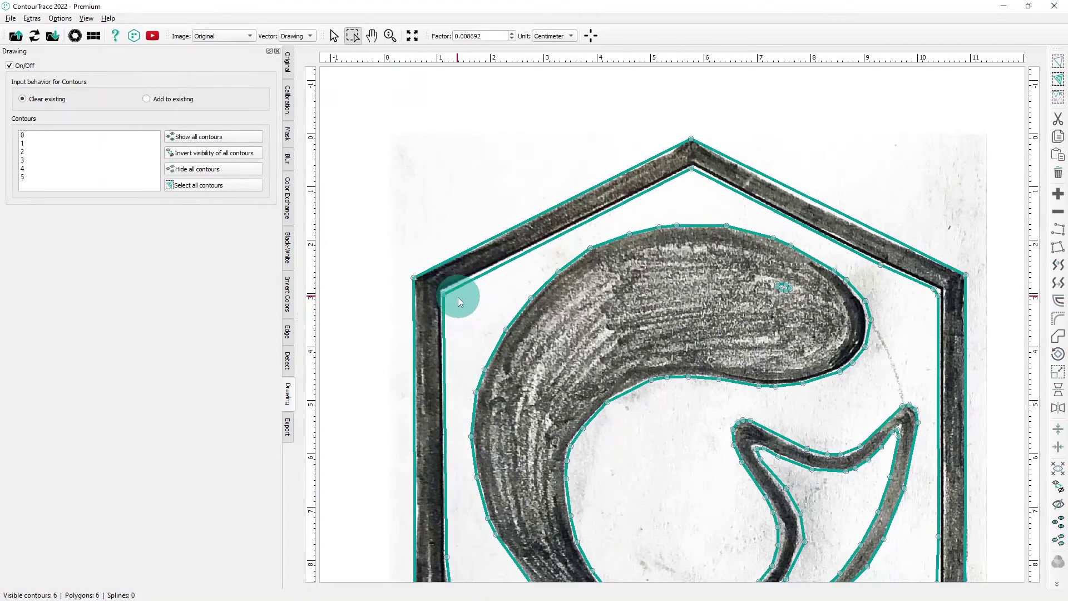
pyautogui.scroll(6, 966, 559)
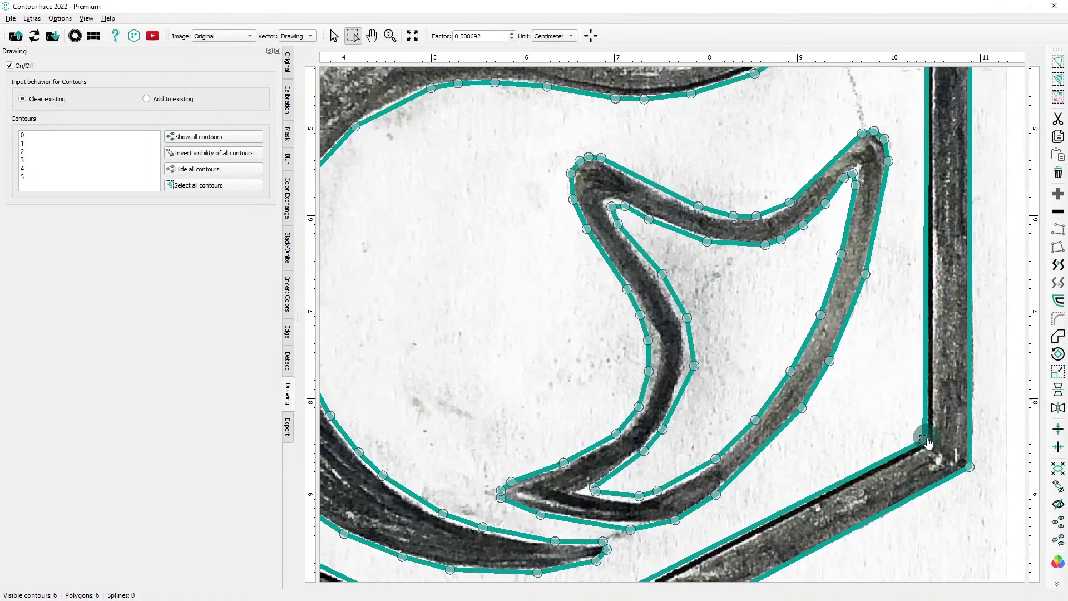
pyautogui.scroll(-1, 786, 489)
pyautogui.scroll(-1, 723, 529)
pyautogui.scroll(3, 436, 341)
pyautogui.scroll(-4, 436, 341)
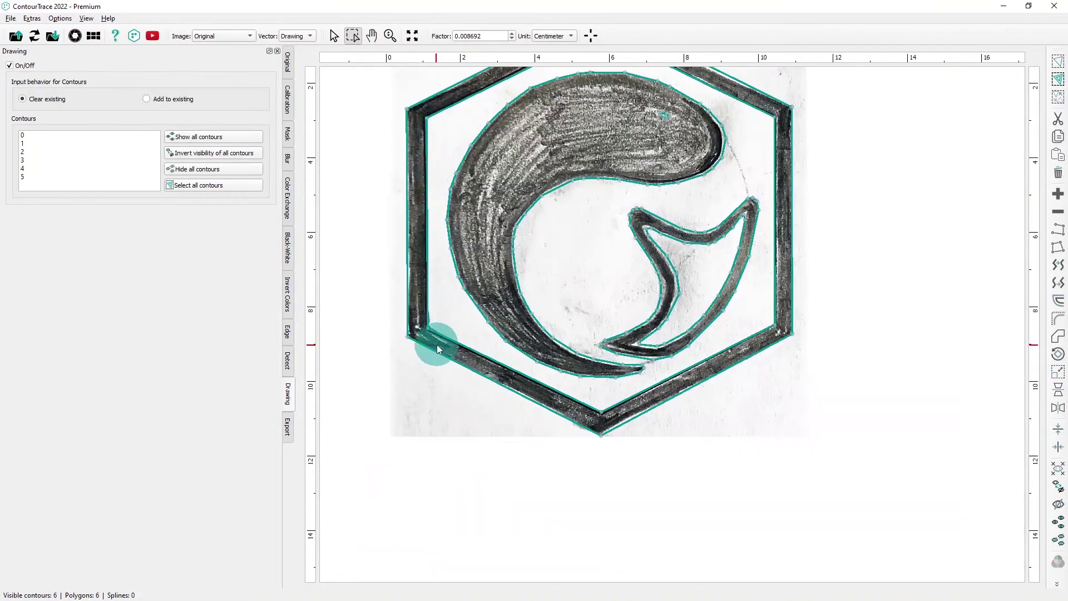
pyautogui.click(411, 36)
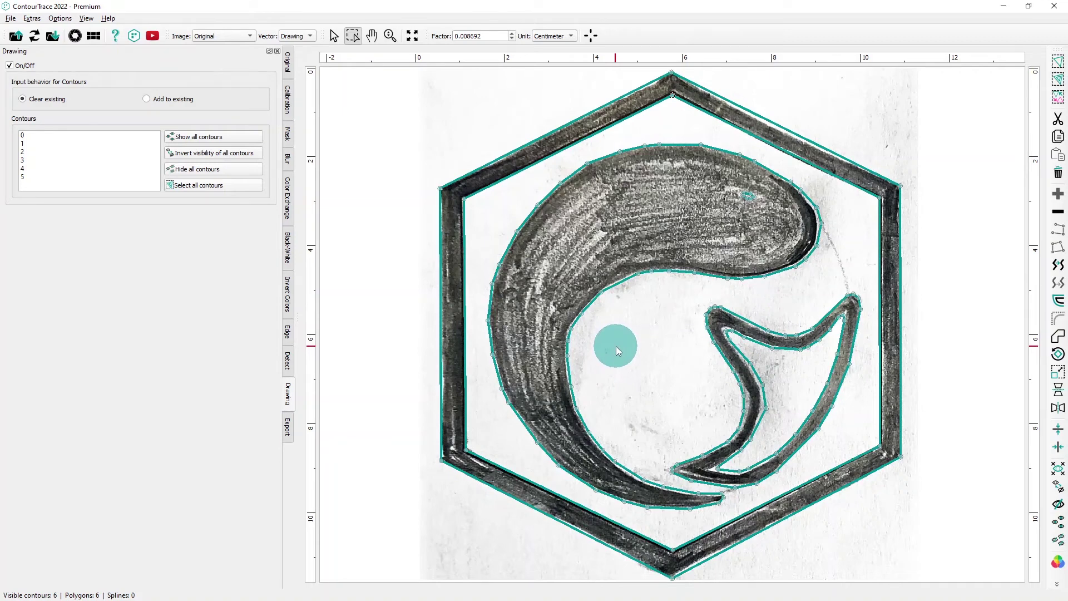
# Convert the curl and fish contours to splines and nudge the fish's inner tip node left.
pyautogui.moveTo(679, 135); pyautogui.dragTo(757, 342)
pyautogui.rightClick(675, 329)
pyautogui.click(692, 226)
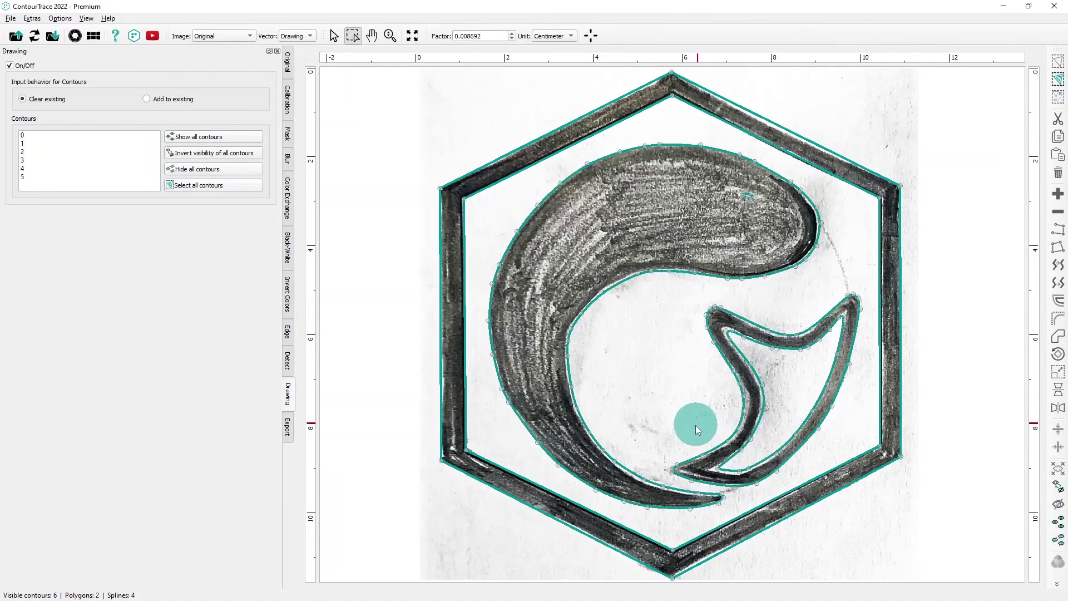
pyautogui.scroll(3, 696, 425)
pyautogui.scroll(1, 726, 466)
pyautogui.moveTo(711, 477); pyautogui.dragTo(691, 481)
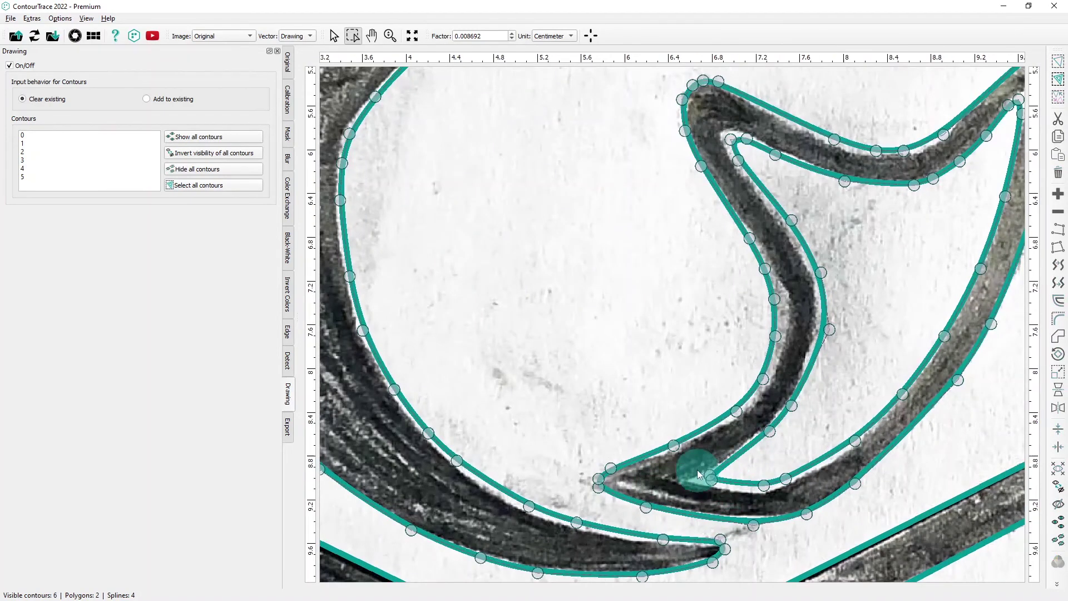
pyautogui.scroll(-5, 608, 490)
# Show the contours on a white background and fit them all in the view.
pyautogui.click(222, 36)
pyautogui.click(223, 136)
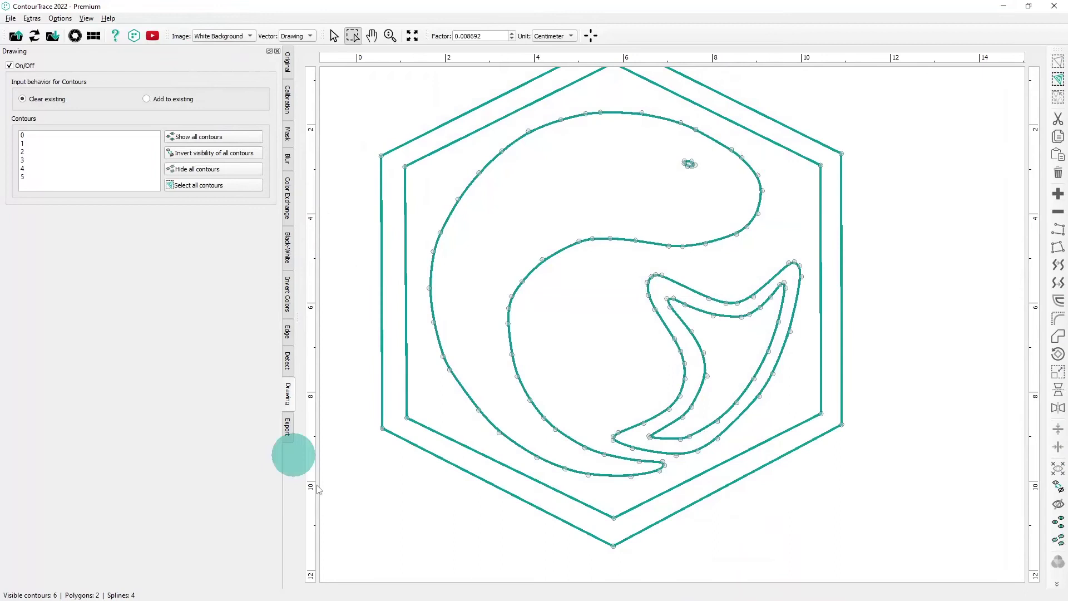
pyautogui.click(412, 37)
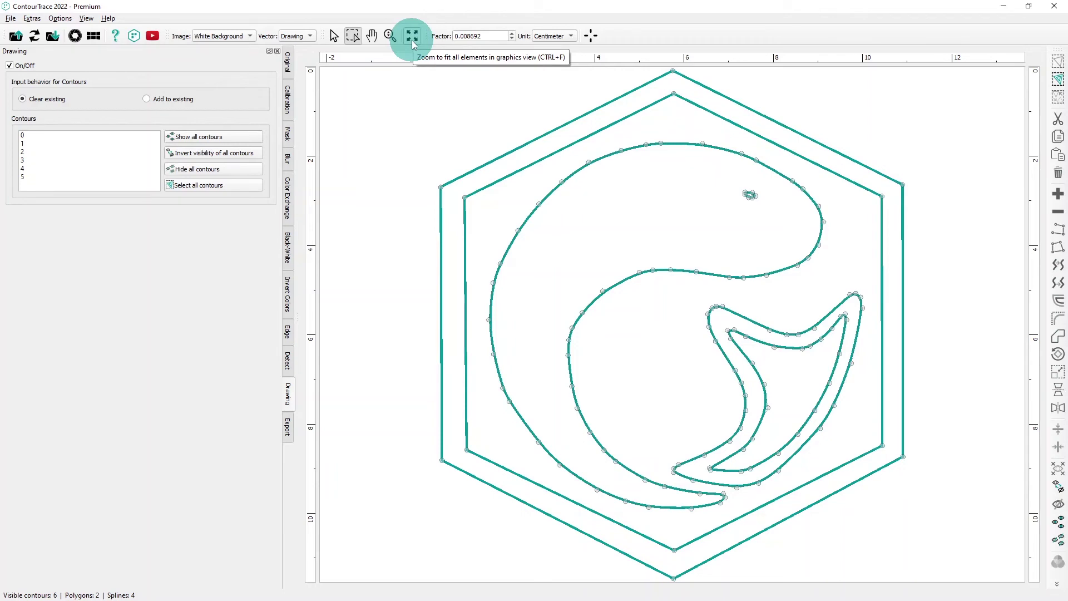
# Export the contours as DXF, replacing the existing file.
pyautogui.click(287, 428)
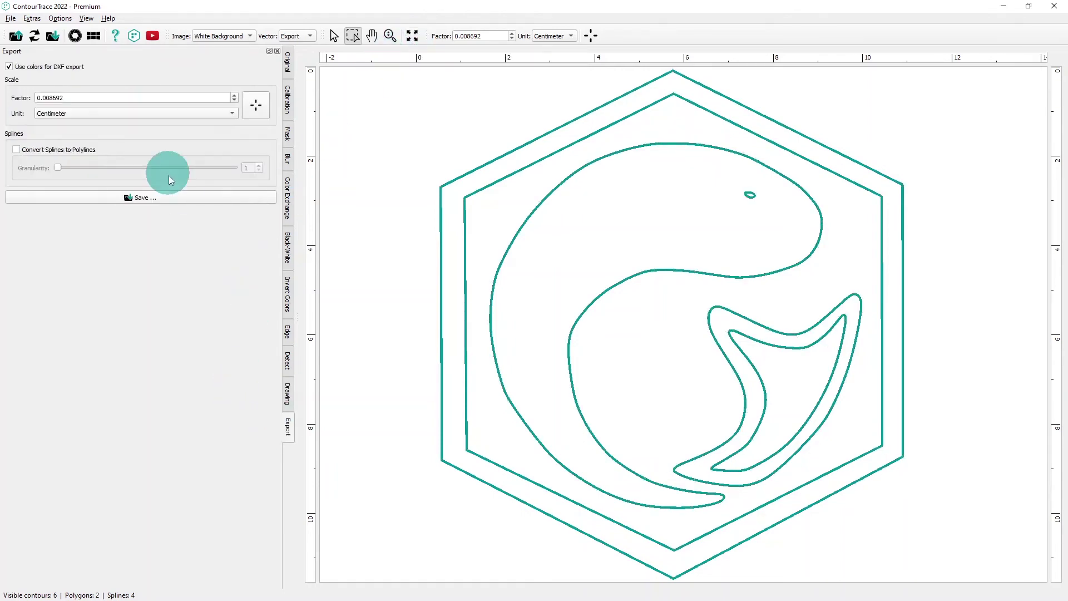
pyautogui.click(173, 197)
pyautogui.click(746, 454)
pyautogui.click(561, 306)
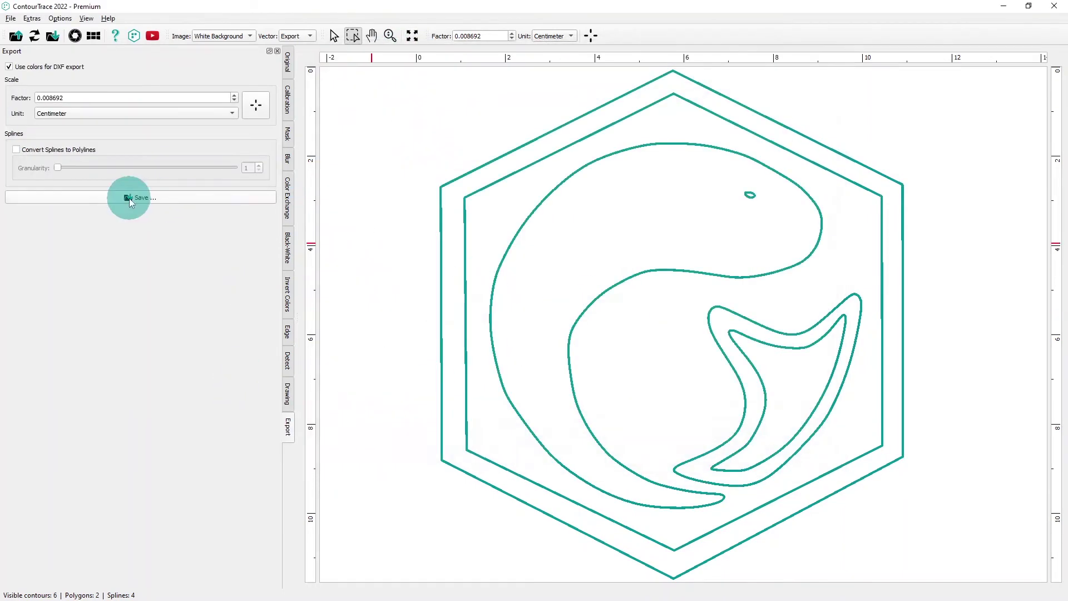
# Save the contours again in SVG format as Logo_CT_V2.svg.
pyautogui.click(131, 196)
pyautogui.click(501, 433)
pyautogui.click(501, 452)
pyautogui.click(765, 462)
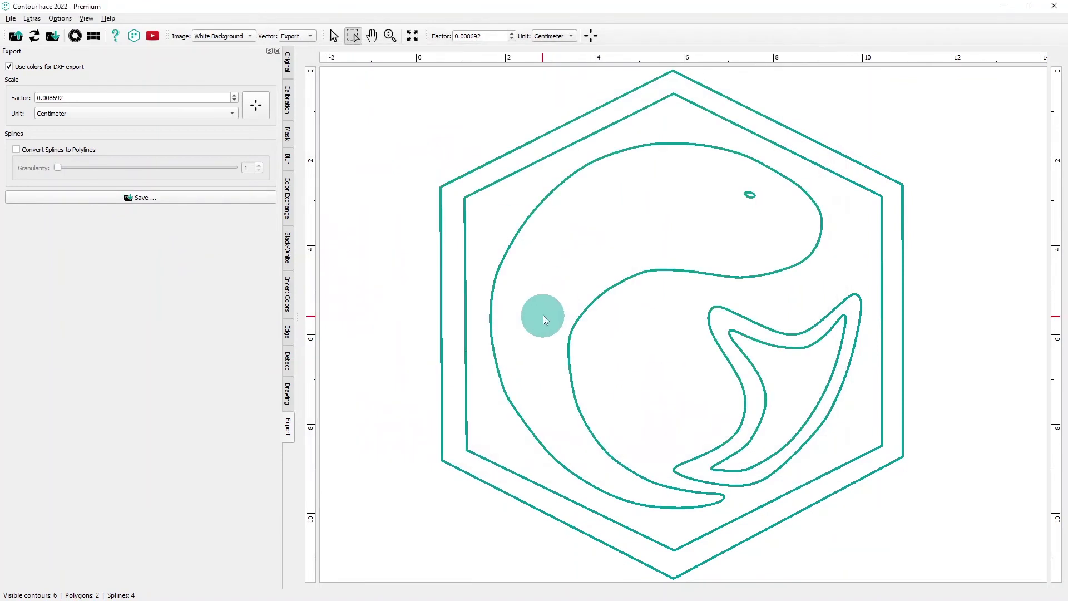